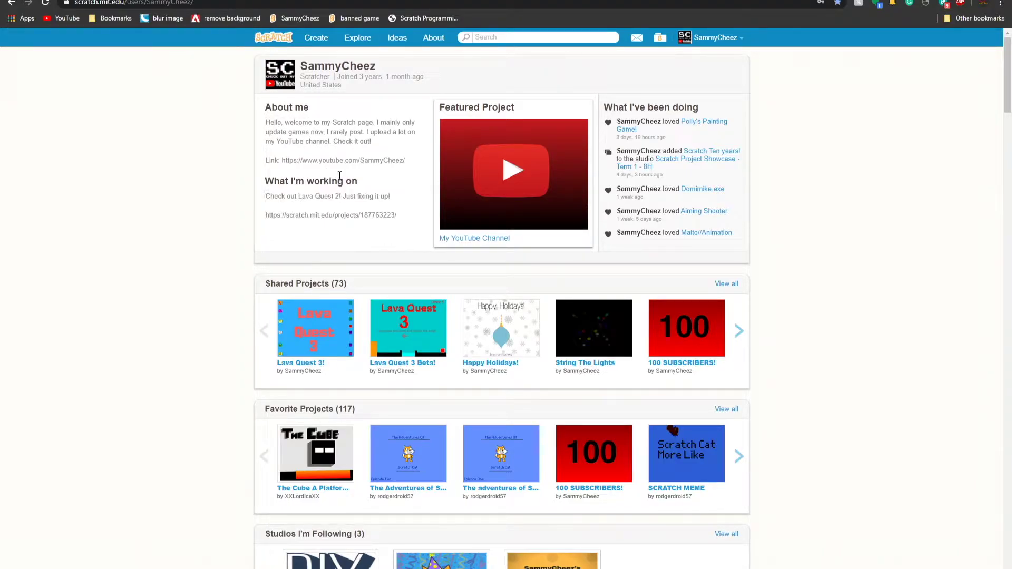
Go to scratch.mit.edu/download from Chrome's address bar
click(207, 2)
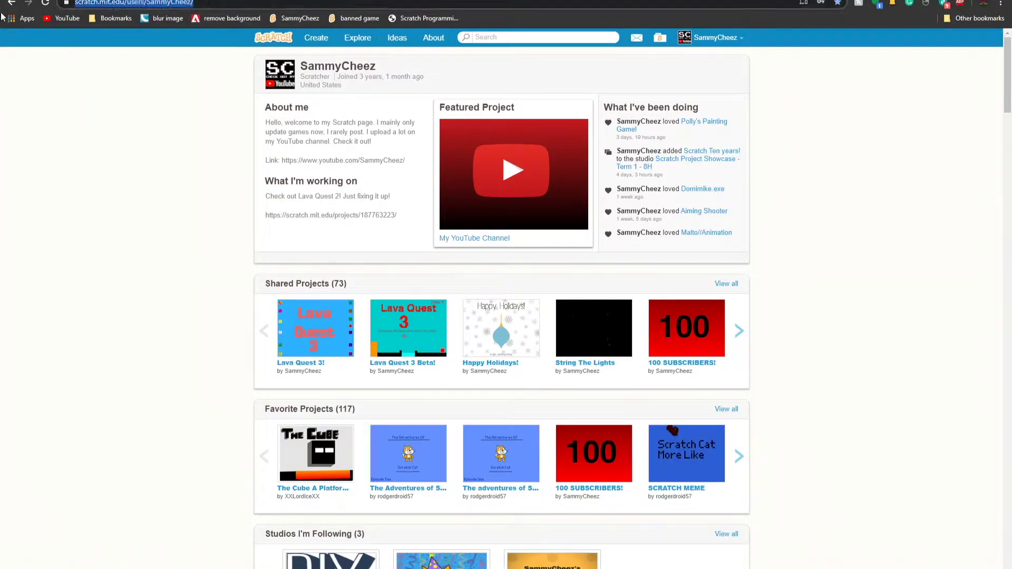
text(scratch.mit.edu/download)
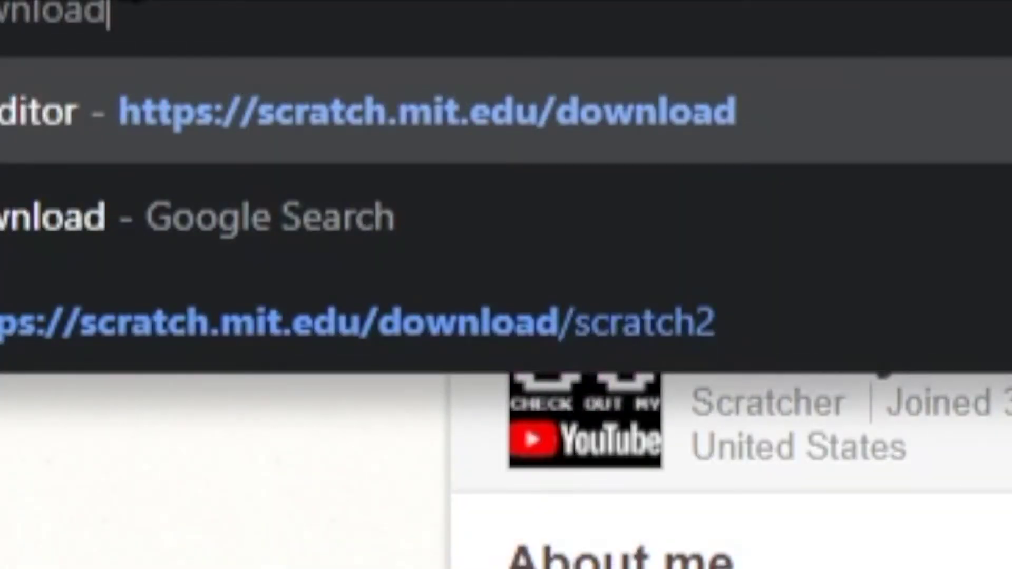
key(ctrl+a)
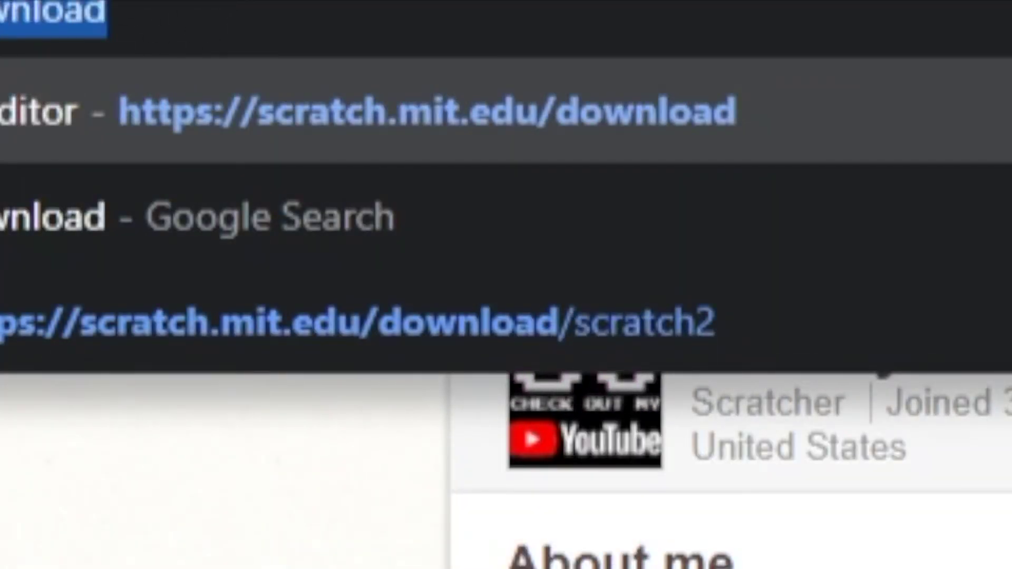
key(Return)
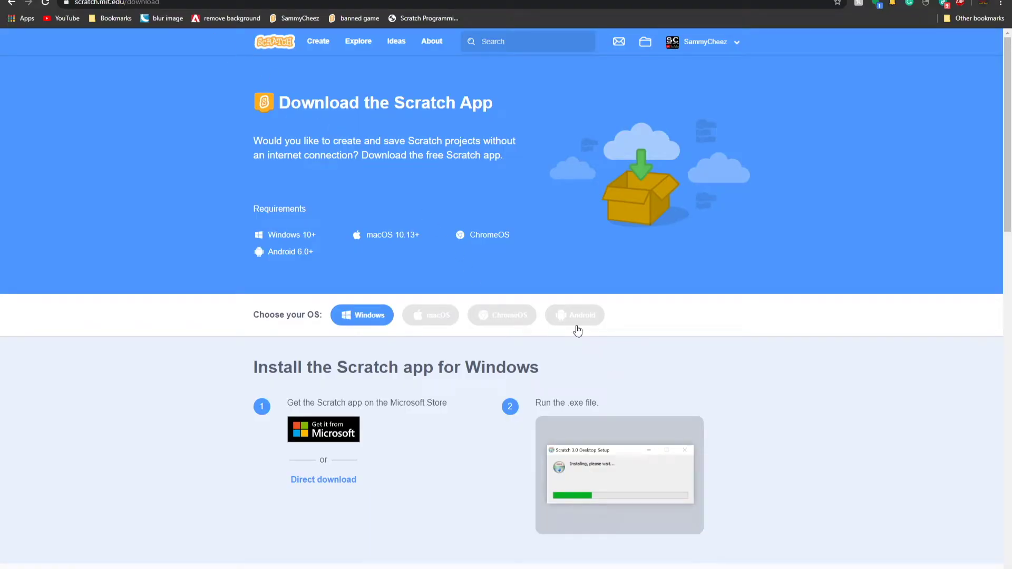
Compare the macOS, ChromeOS, Android and Windows install instructions, then scroll to Older Versions
scroll(656, 400, down, 1)
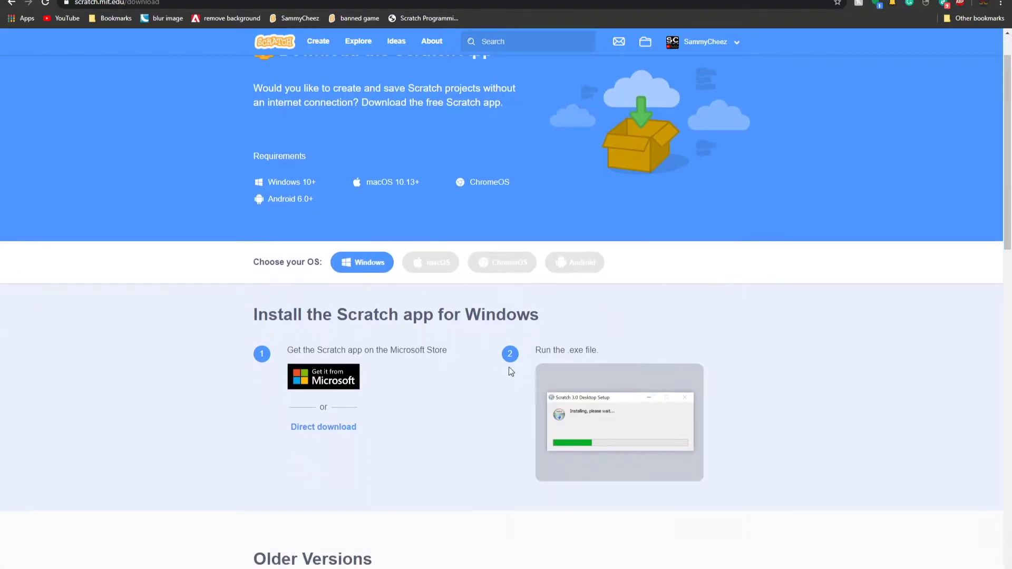
scroll(481, 344, down, 3)
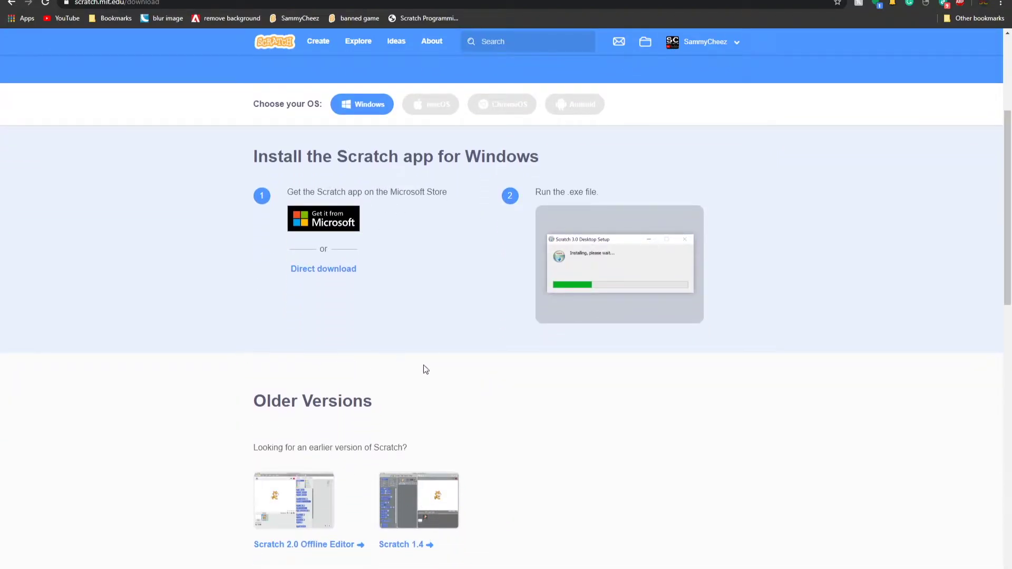
scroll(508, 382, down, 1)
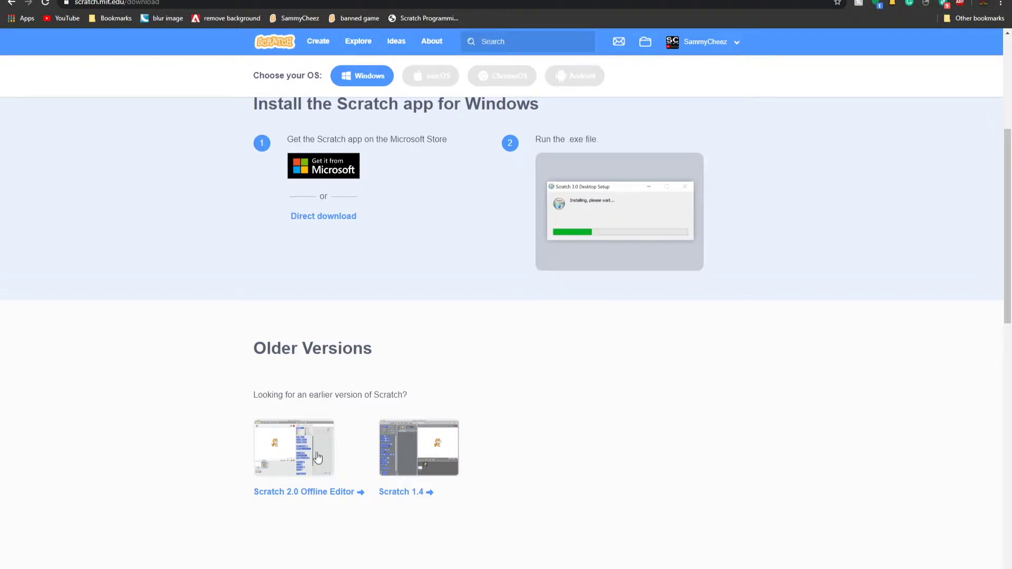
scroll(438, 426, up, 4)
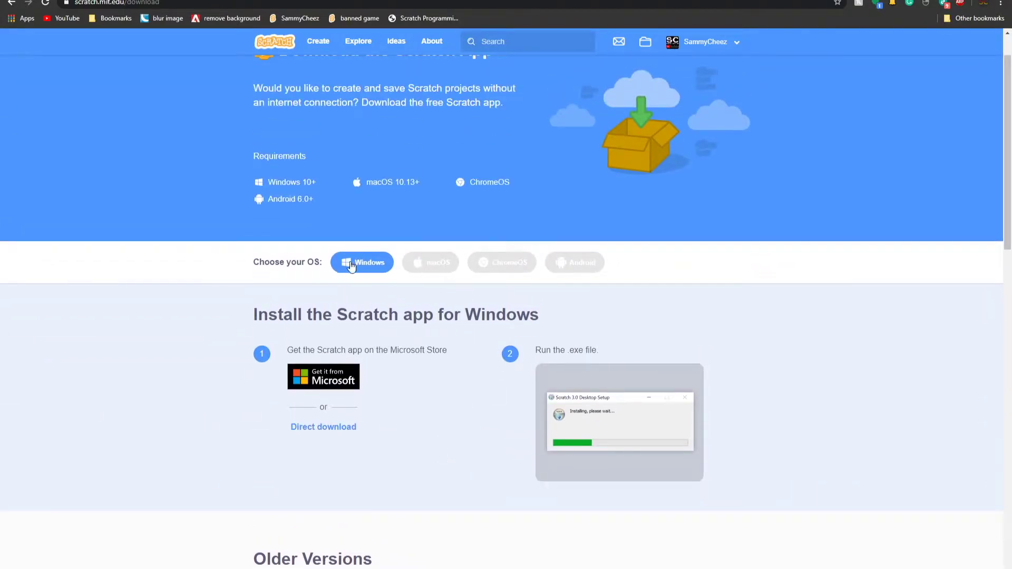
click(432, 263)
click(498, 268)
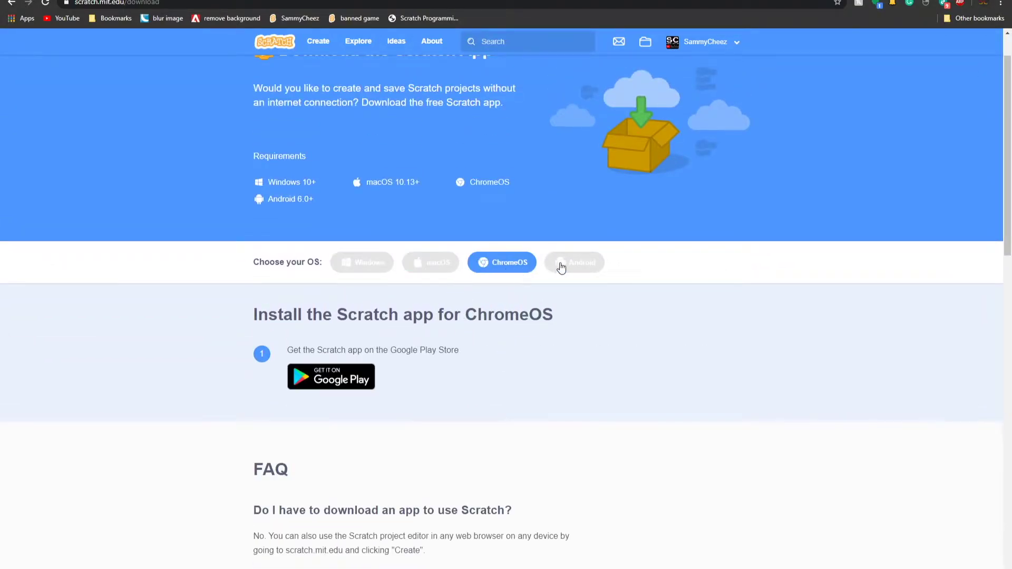
click(560, 267)
click(366, 269)
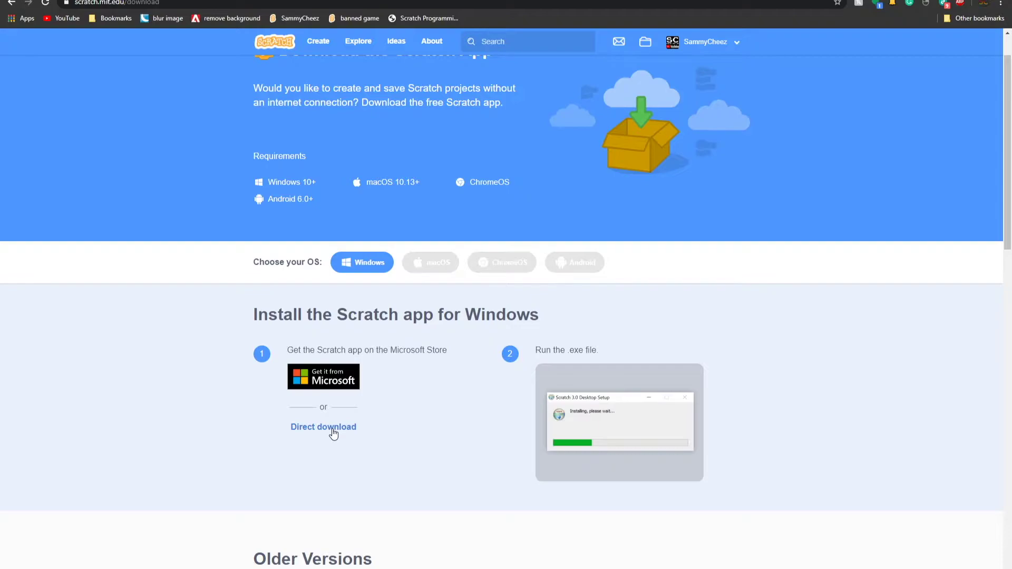
scroll(333, 432, down, 8)
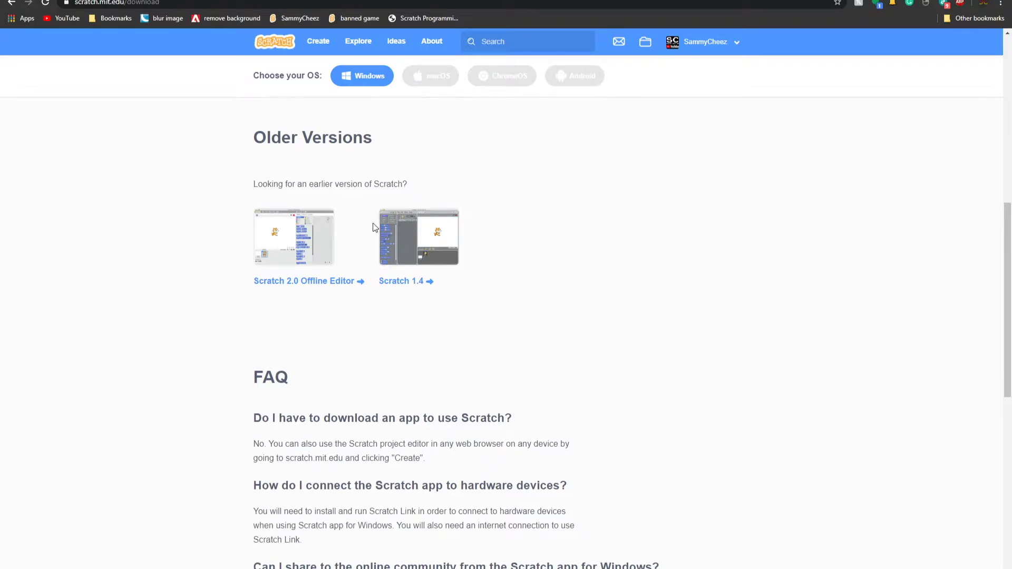
Open the Scratch 2.0 Offline Editor page and download the Windows version
click(354, 283)
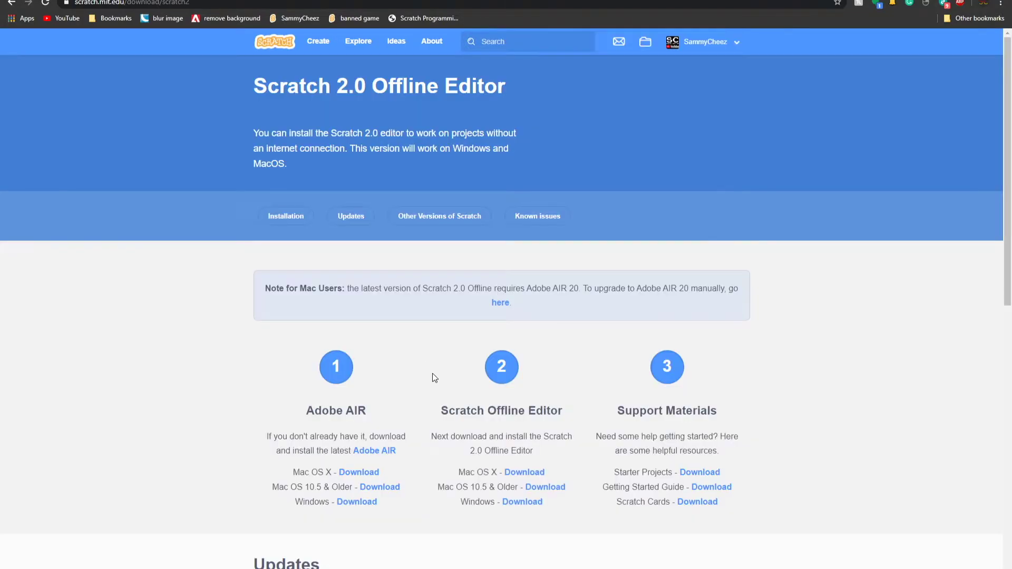
scroll(548, 442, down, 1)
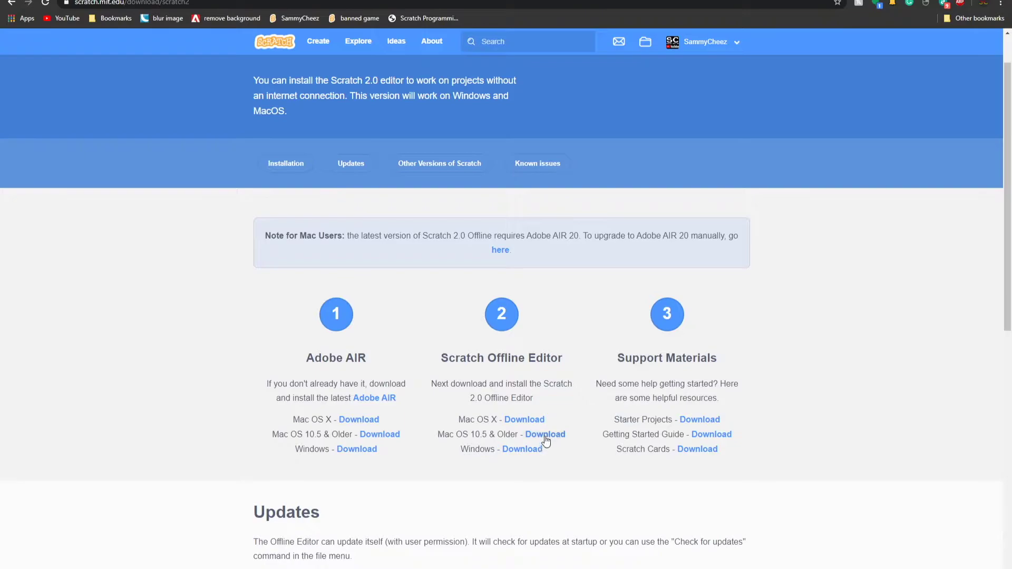
click(523, 450)
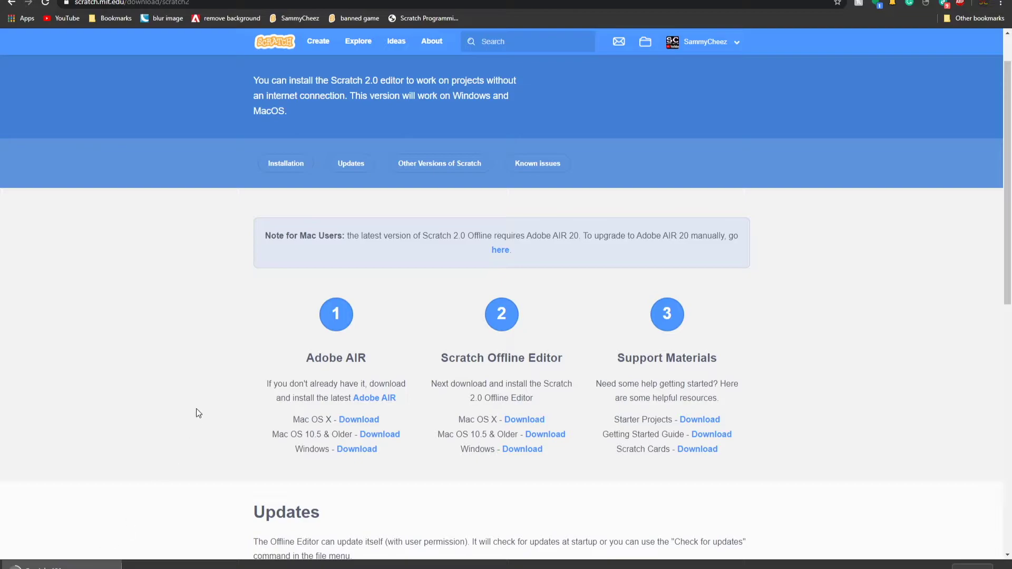
Highlight the Note for Mac Users, then centre the launched installer window on screen
drag(272, 234, 739, 247)
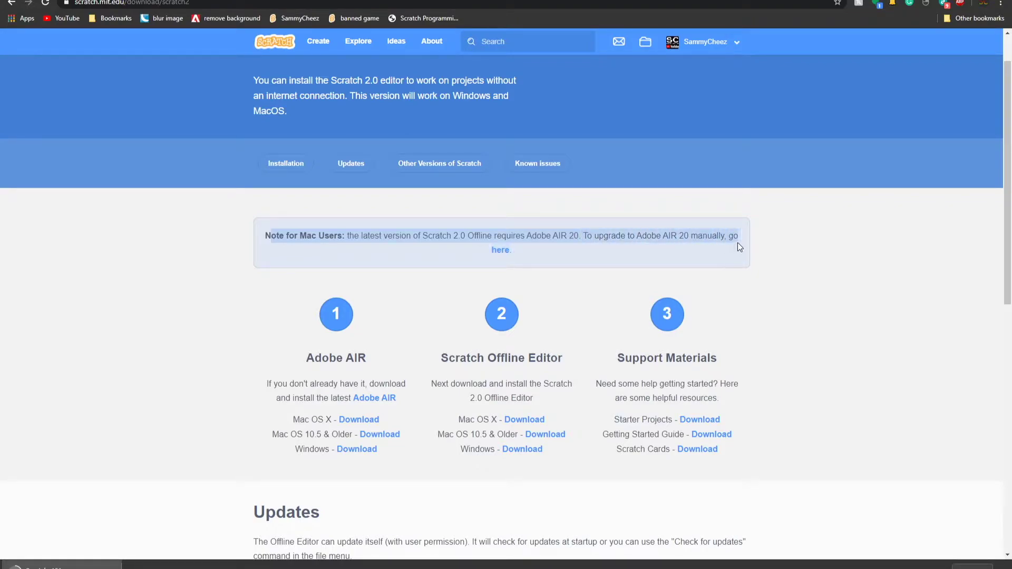
click(609, 239)
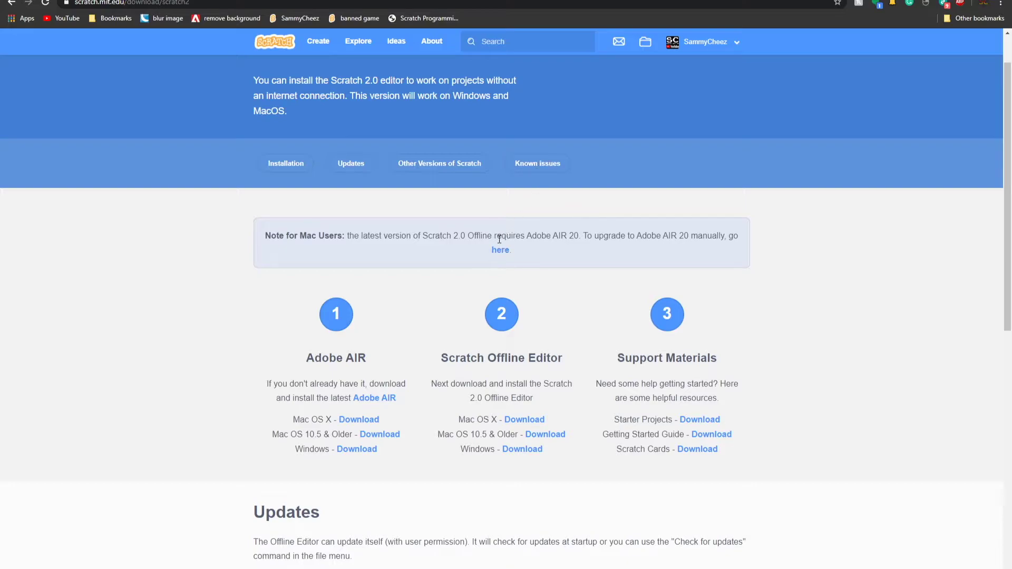
drag(132, 12, 527, 273)
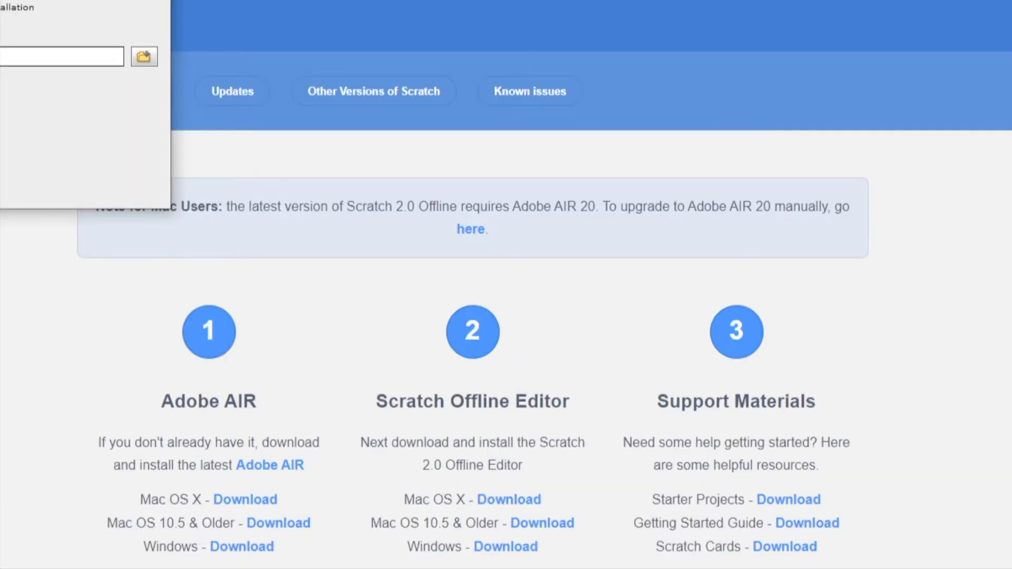
drag(0, 0, 441, 110)
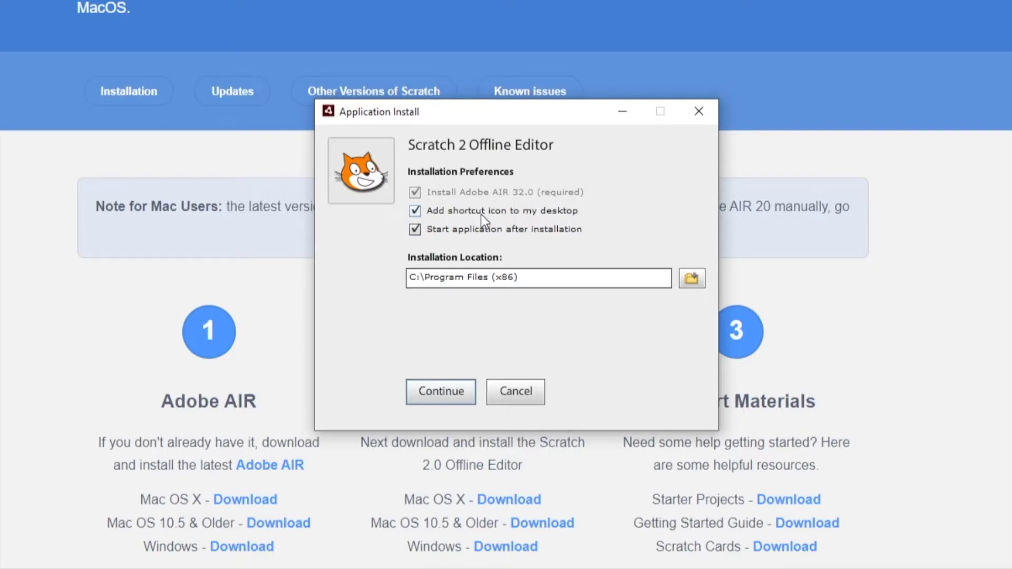
Continue the install and accept the Adobe AIR licence, centring the progress window
click(439, 402)
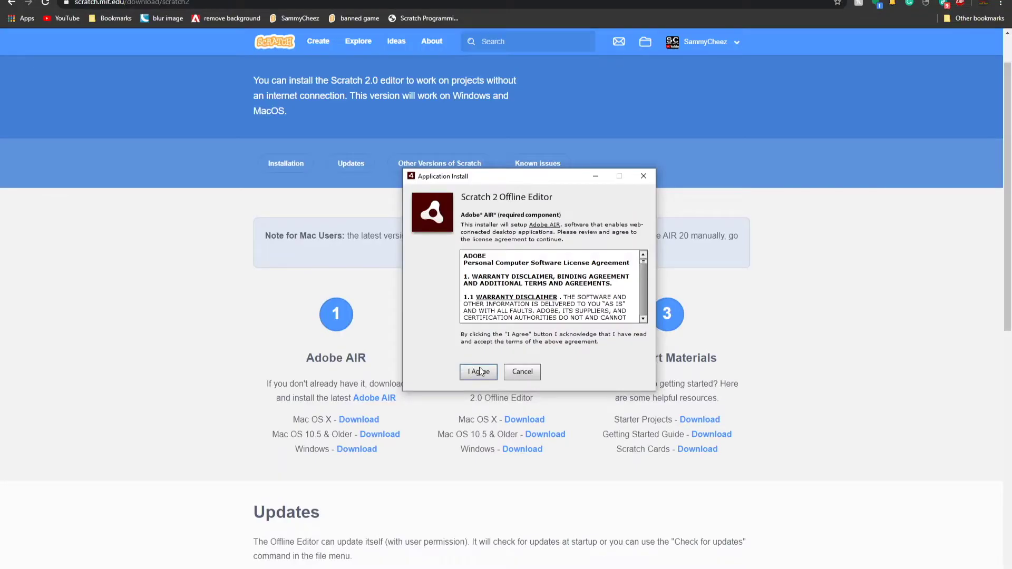
click(479, 371)
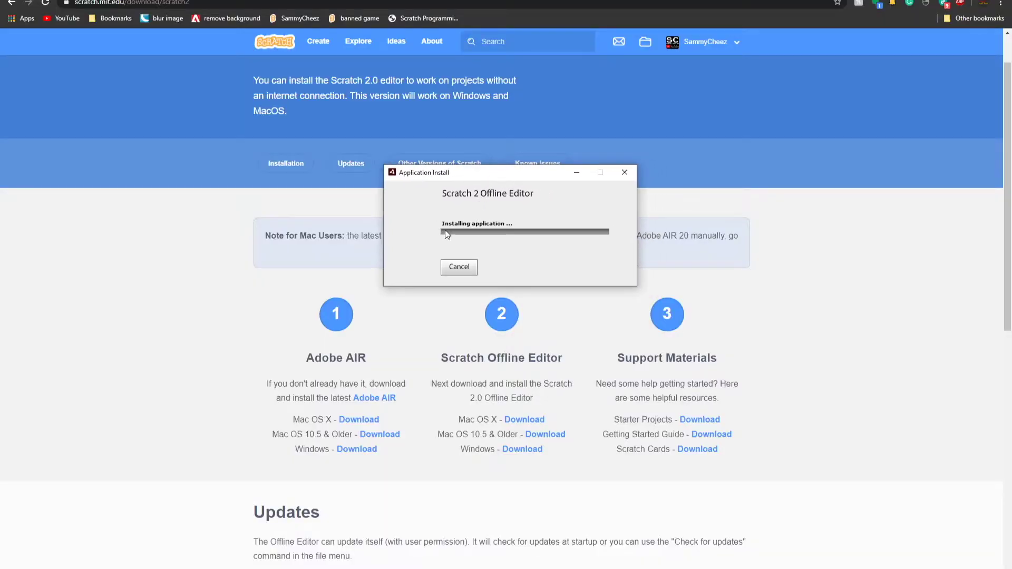
drag(464, 176, 389, 191)
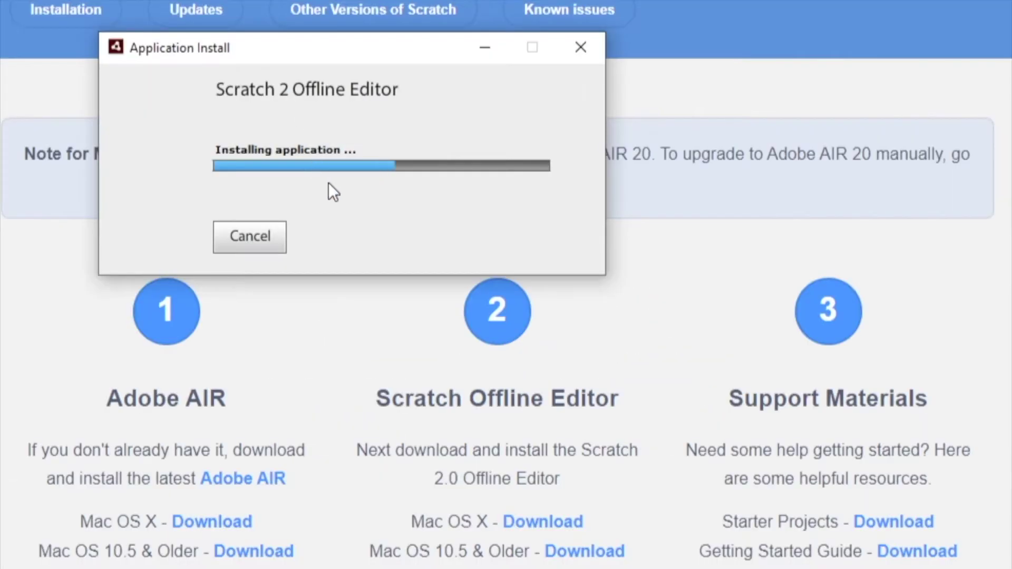
drag(292, 45, 442, 190)
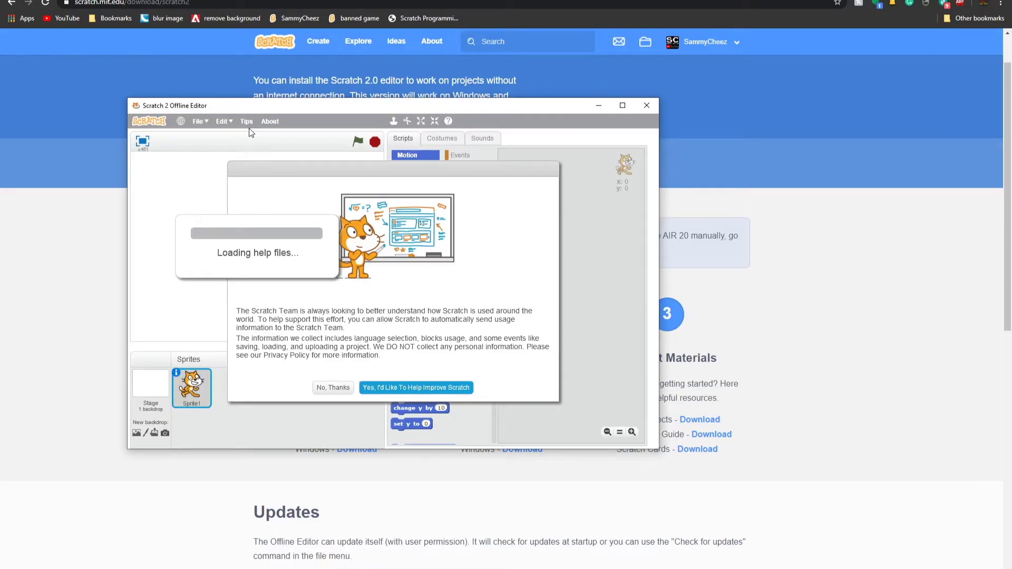
Decline usage data, then browse Events, Sensing, Control, Data and Sound blocks, ending on Motion
drag(274, 107, 384, 0)
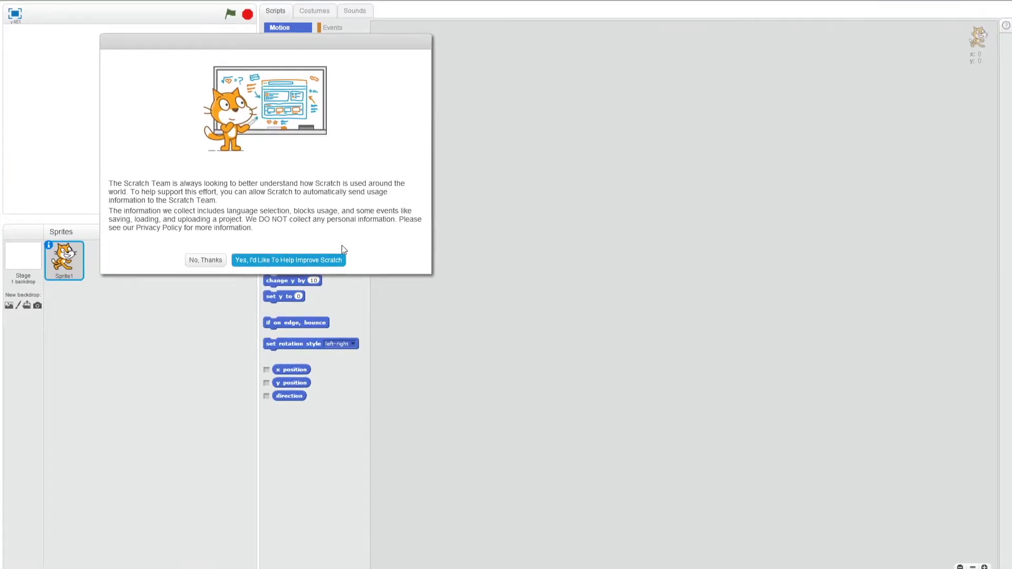
click(208, 263)
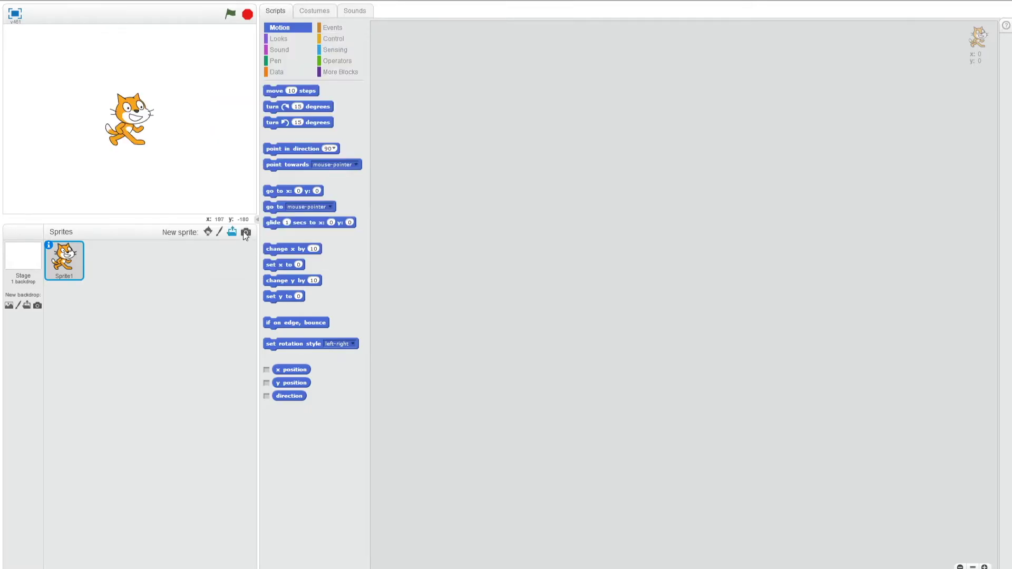
click(331, 27)
click(327, 48)
click(327, 41)
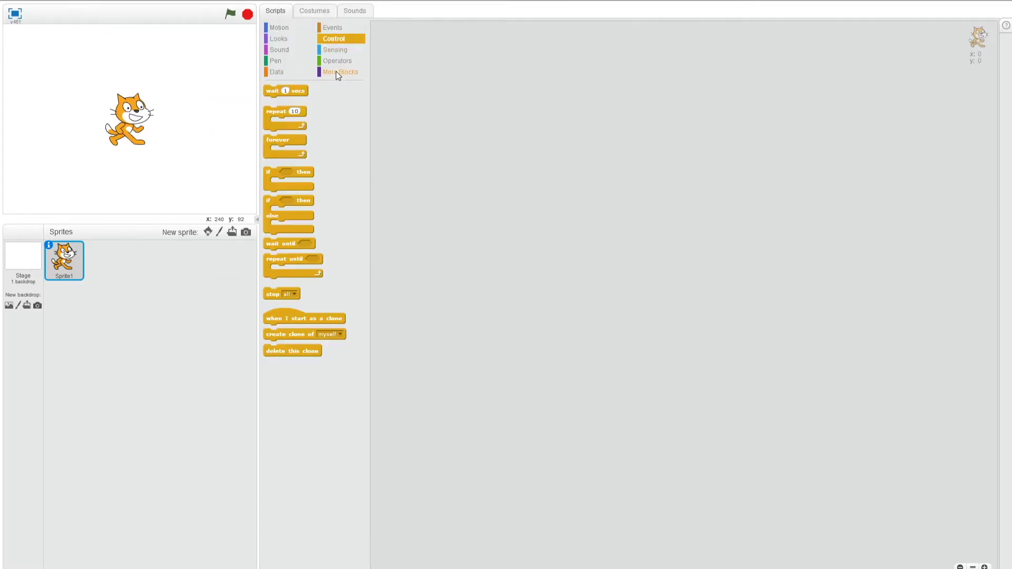
click(279, 72)
click(277, 50)
click(280, 29)
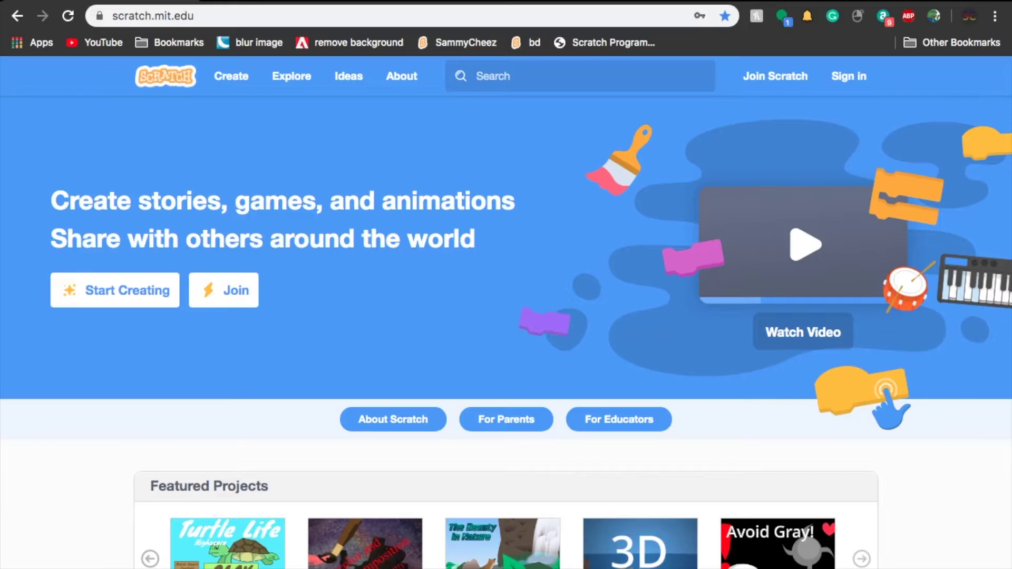
Open the Scratch 2.0 Offline Editor page and follow its Mac-user note to Adobe AIR
mouse_move(205, 40)
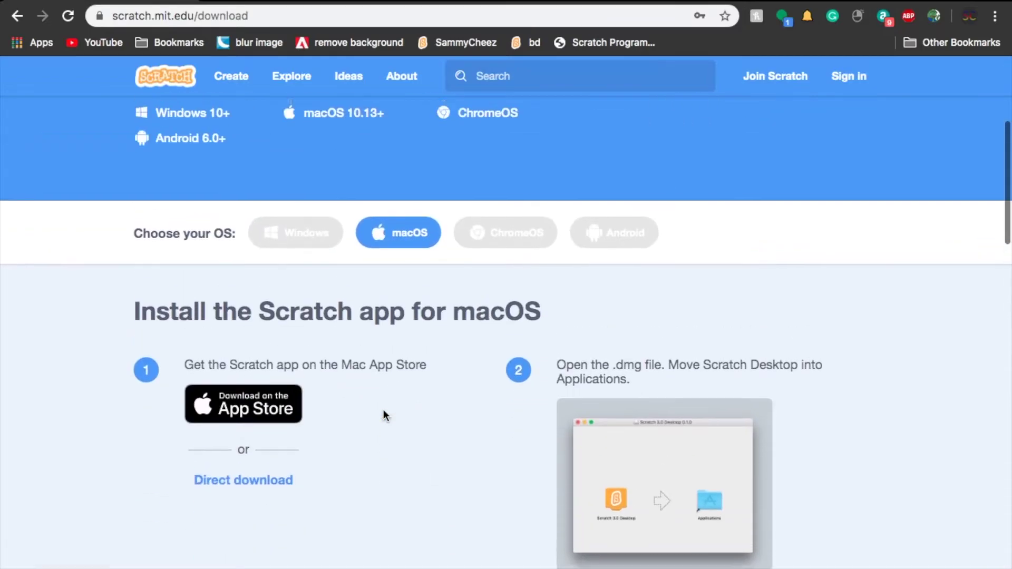
scroll(383, 409, down, 6)
scroll(384, 409, down, 2)
click(207, 371)
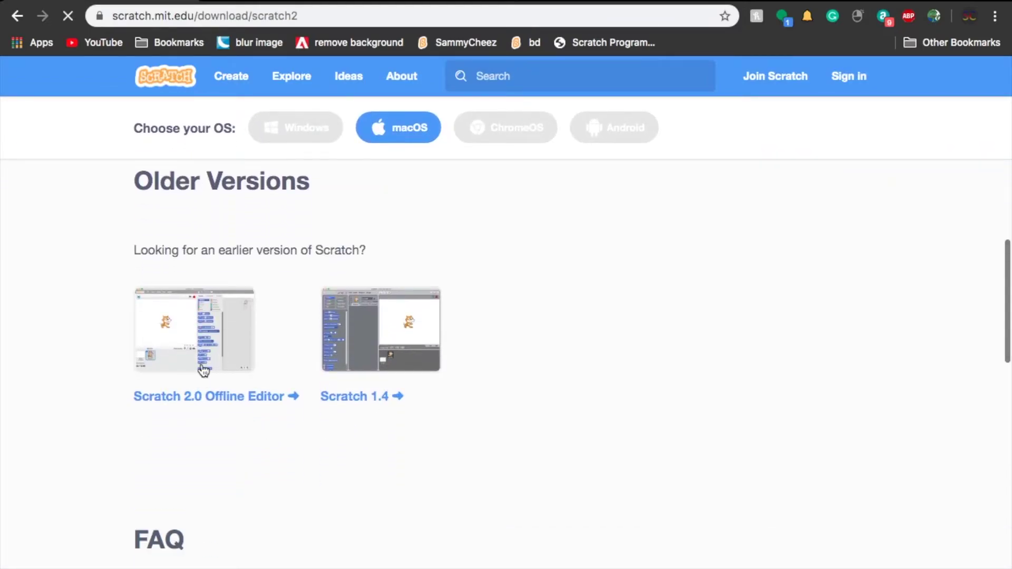
scroll(204, 371, down, 1)
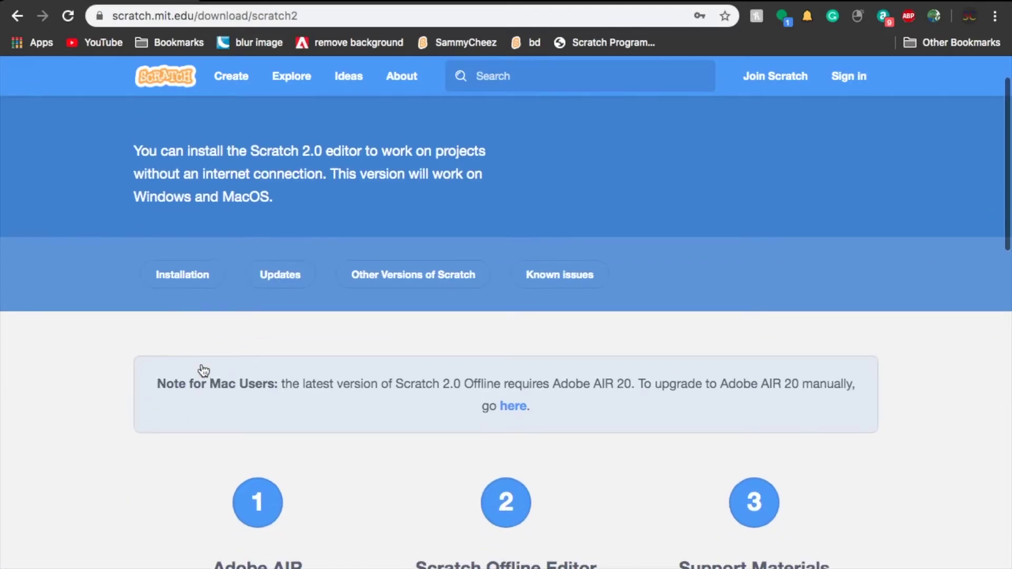
click(503, 408)
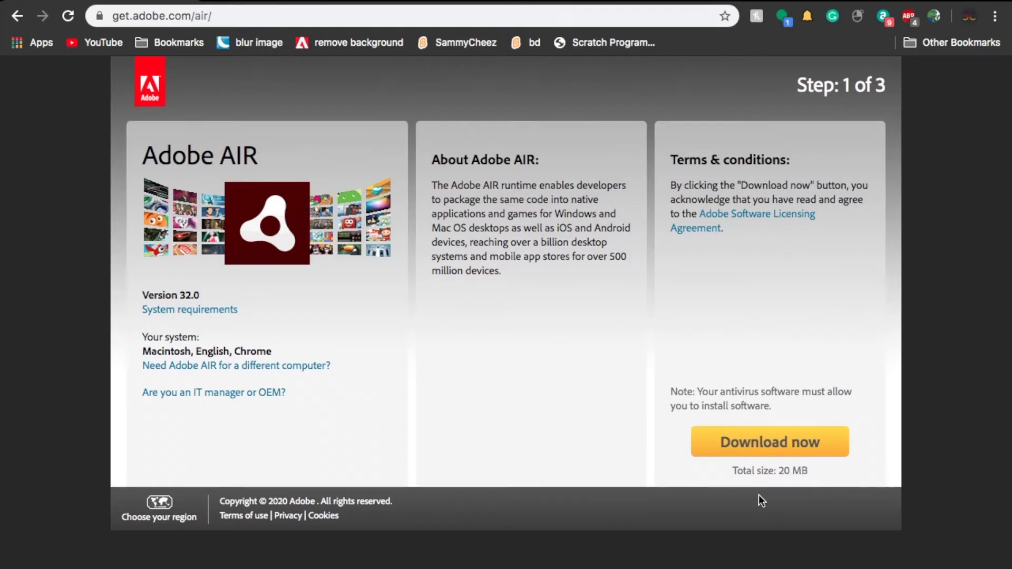
Download Adobe AIR for Mac from get.adobe.com/air
click(746, 437)
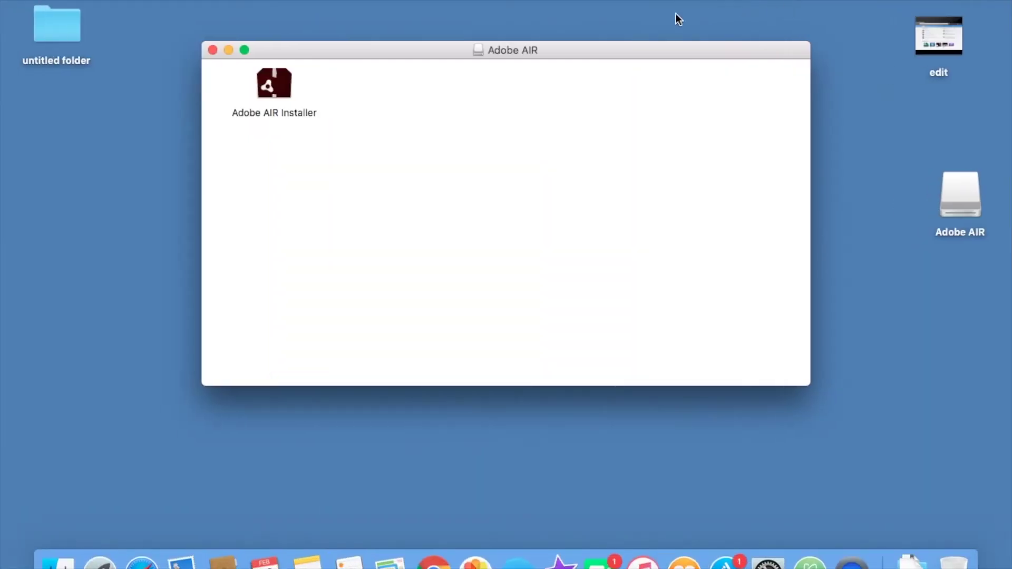
Launch Adobe AIR Installer from the disk image, confirming past the Gatekeeper warning
drag(489, 52, 489, 55)
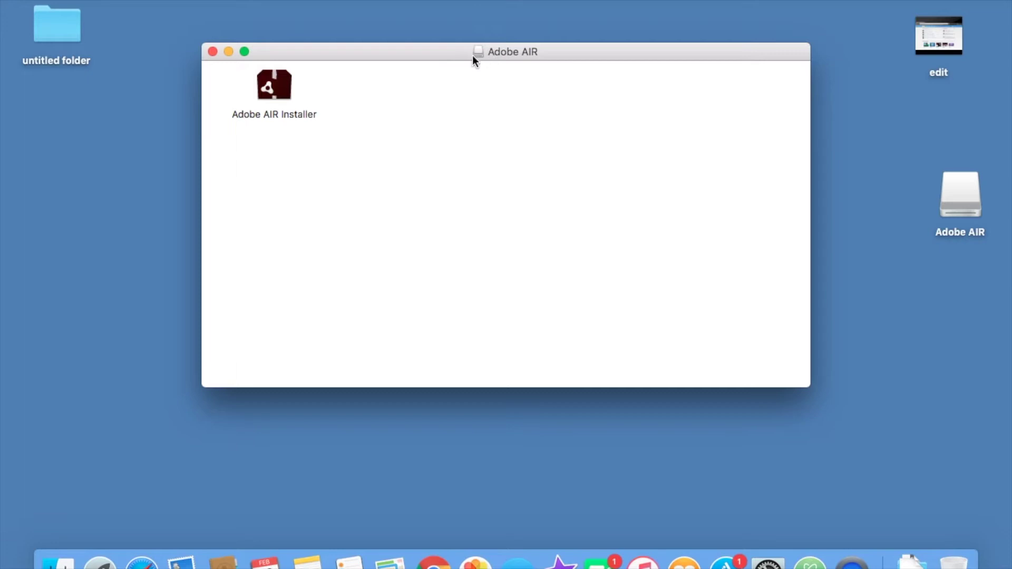
click(288, 95)
double_click(285, 91)
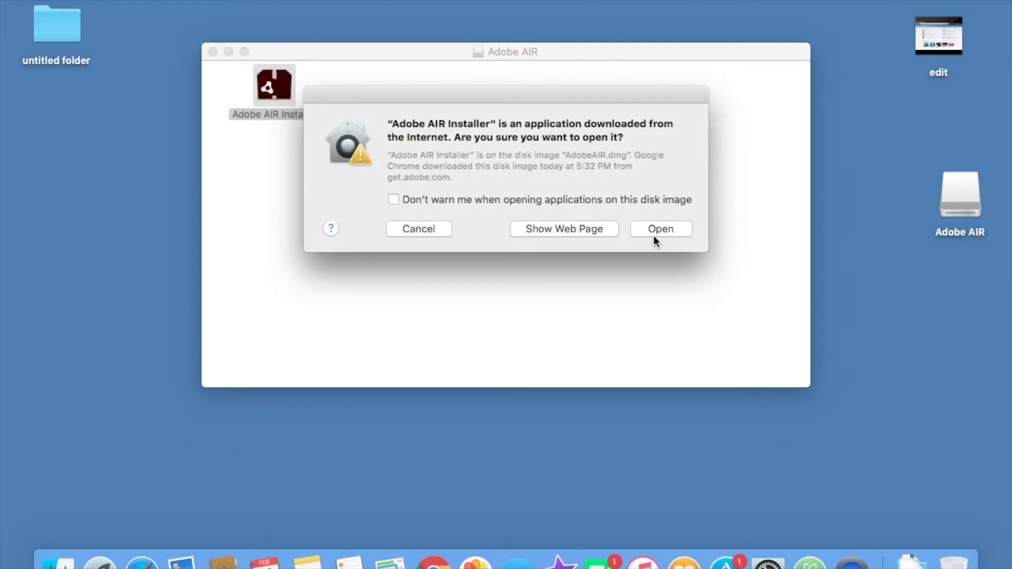
click(656, 230)
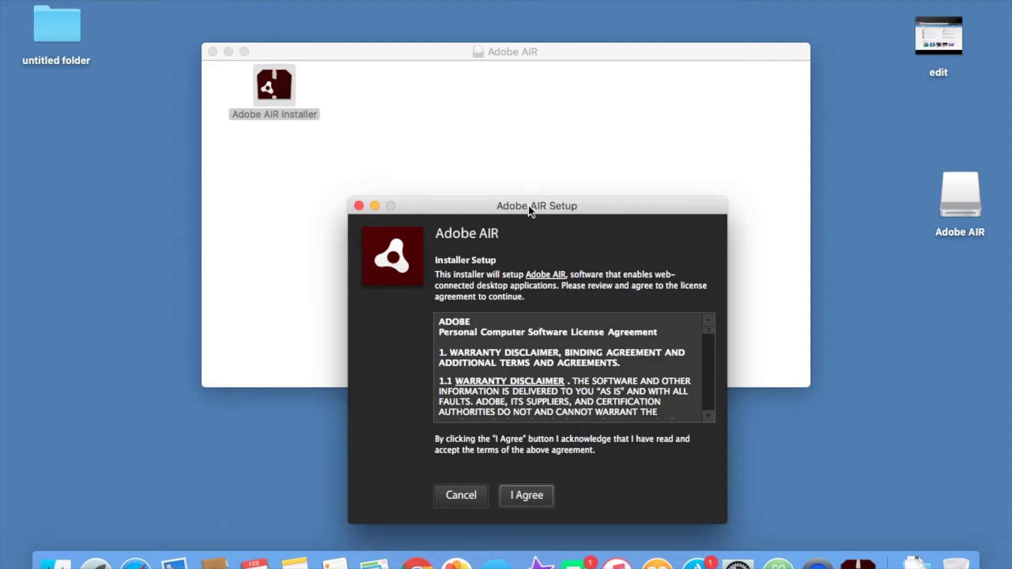
drag(529, 205, 481, 56)
Accept the Adobe AIR licence and authorise the helper install with the account password
click(479, 341)
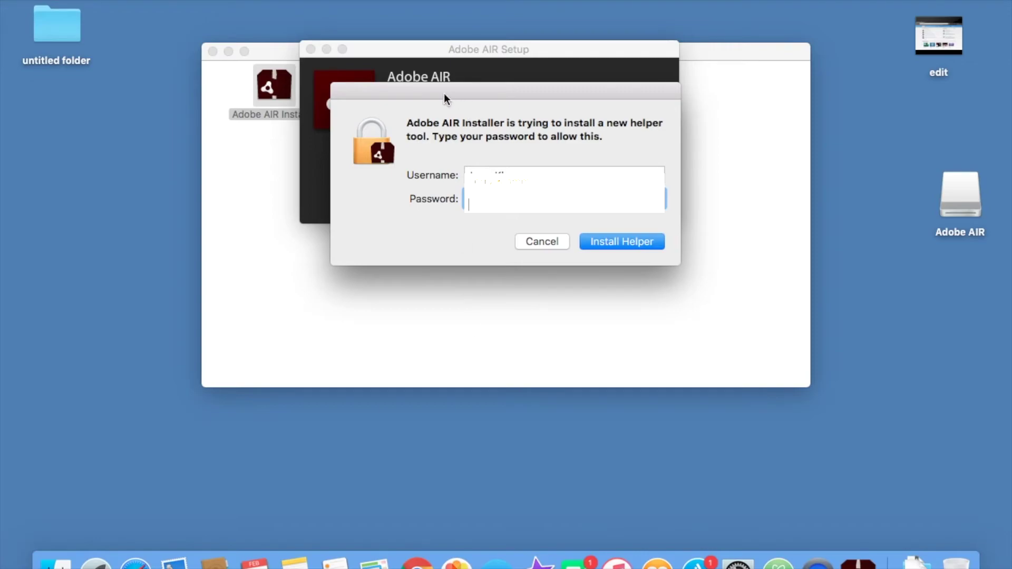
drag(410, 98, 410, 107)
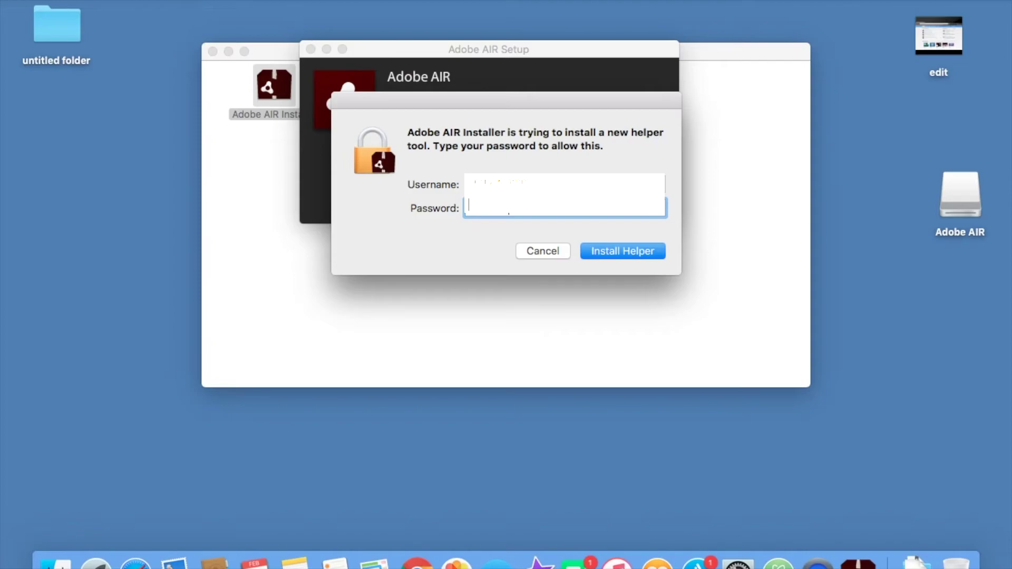
key(Return)
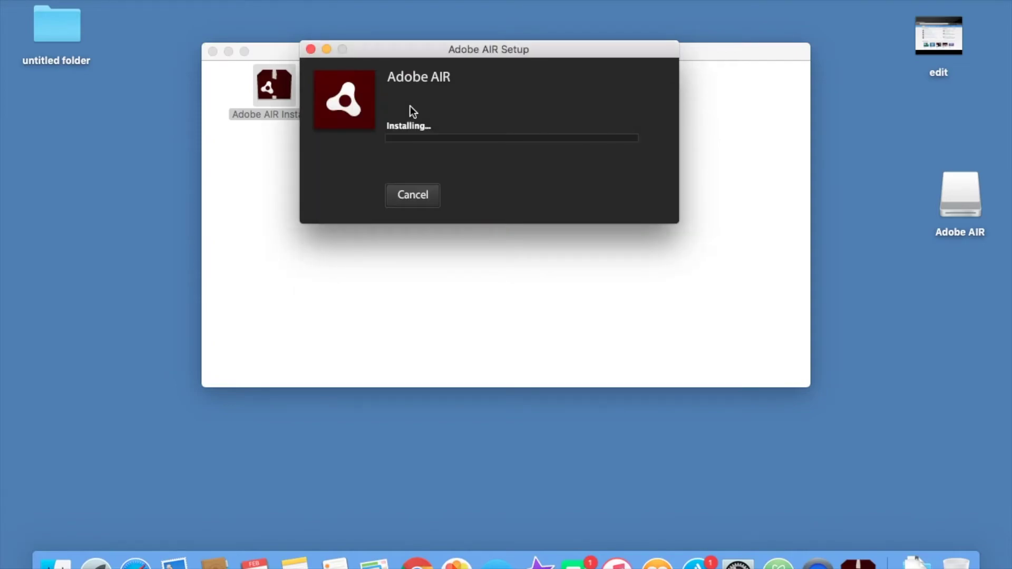
drag(416, 52, 419, 168)
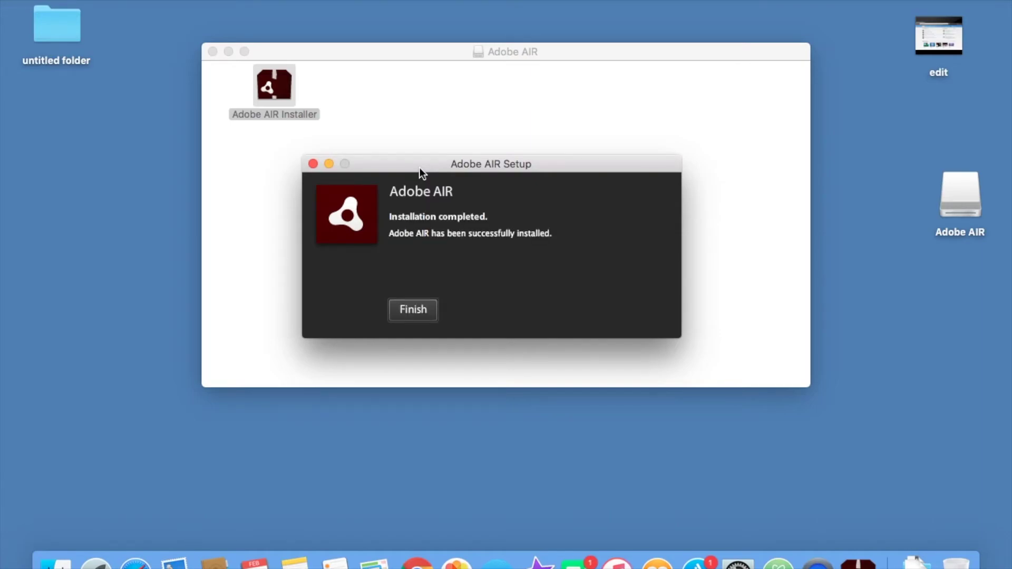
Finish Adobe AIR setup, close its disk window and eject the disk image
click(418, 310)
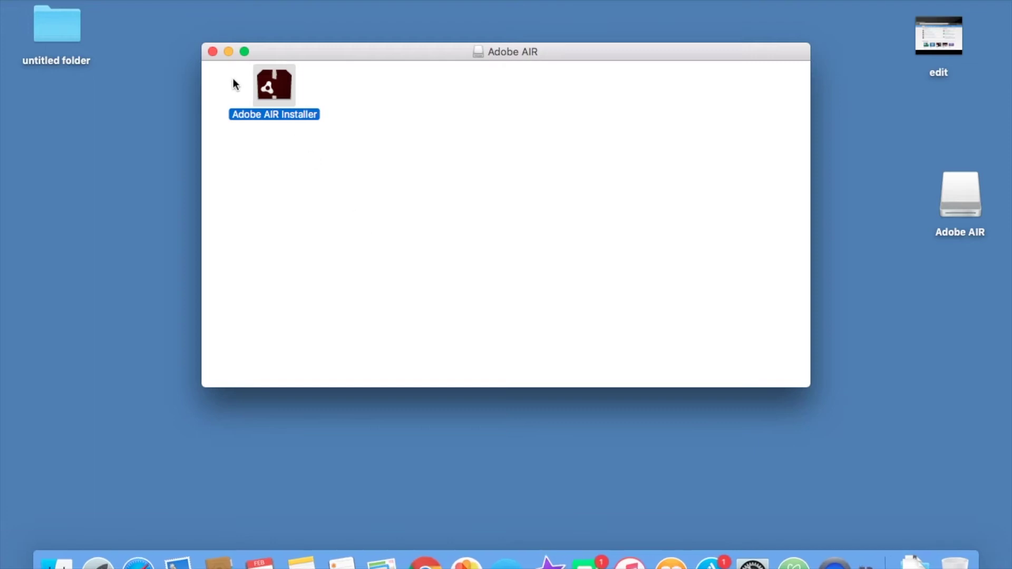
click(212, 51)
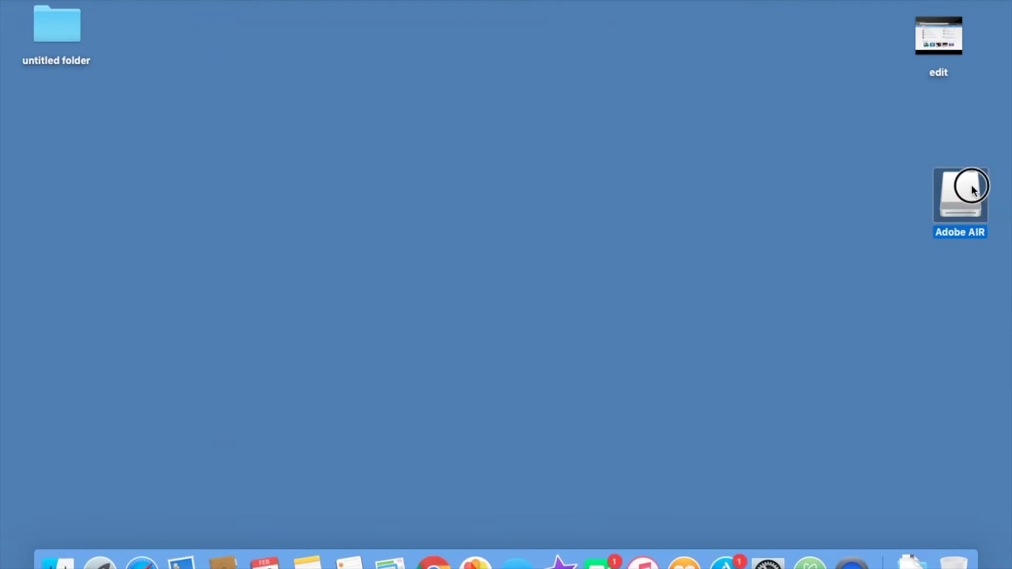
drag(972, 188, 954, 561)
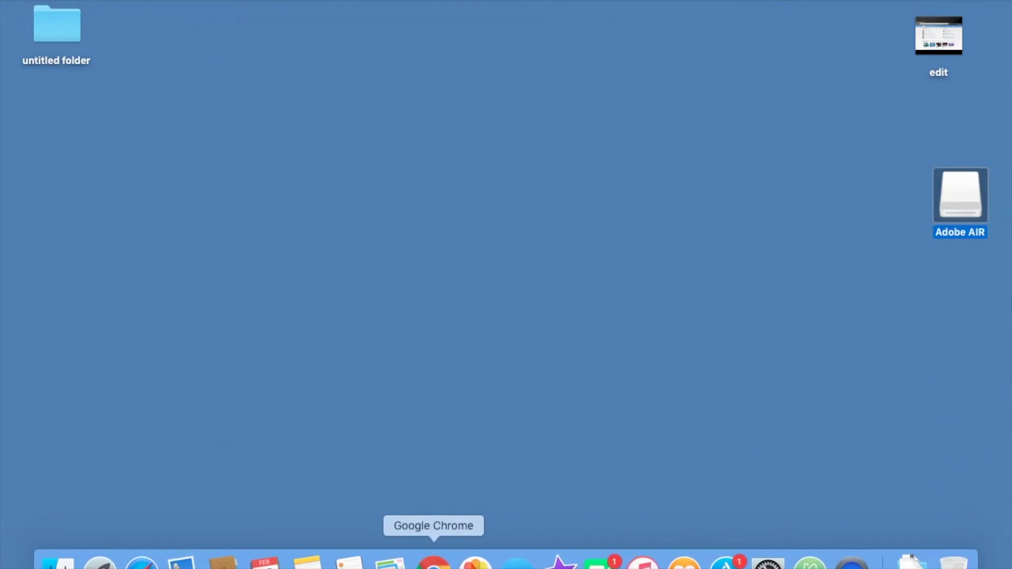
Reload scratch.mit.edu/download in Chrome and scroll to the macOS instructions
click(433, 562)
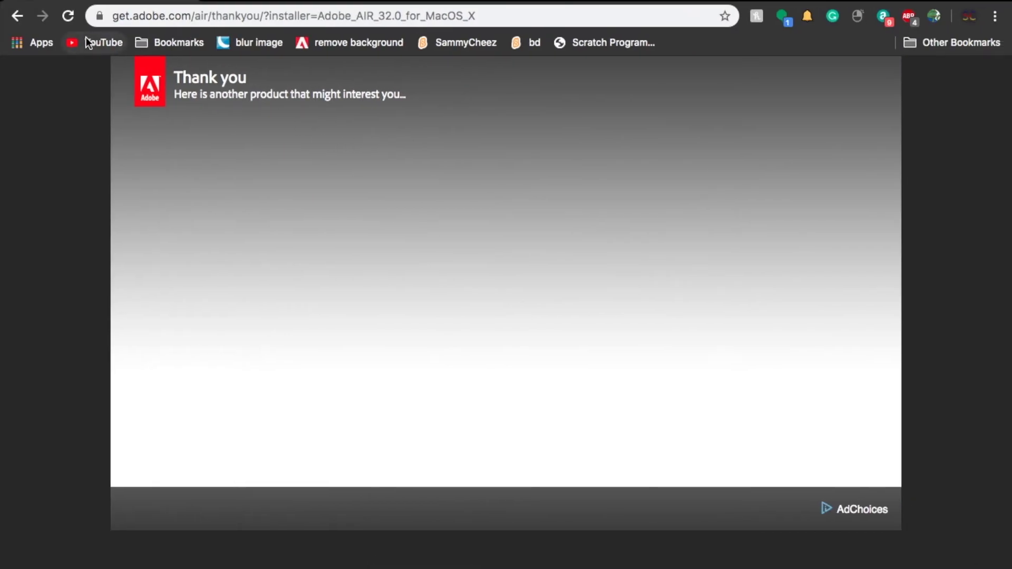
click(502, 14)
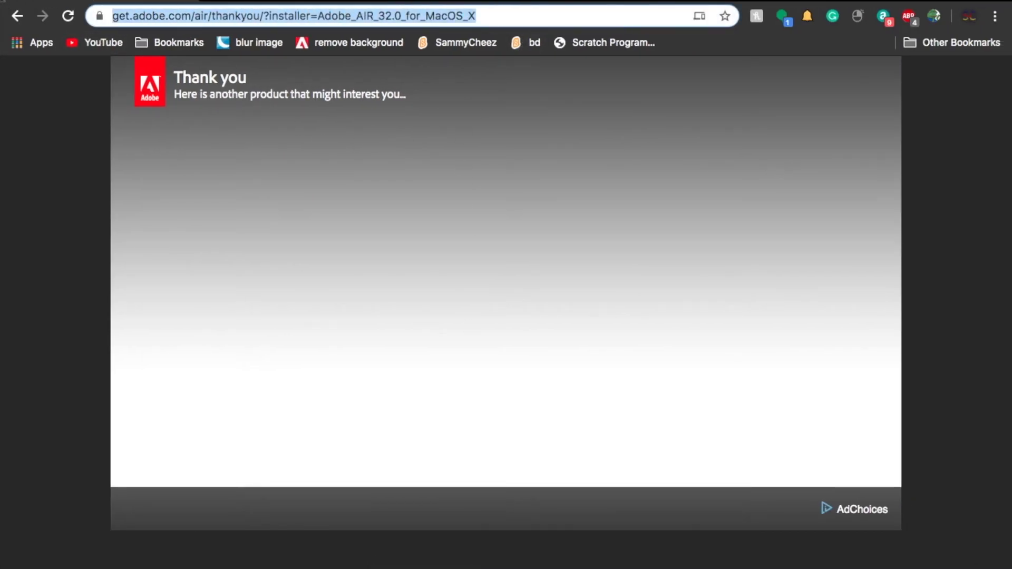
text(https://scratch.mit.edu/download)
key(Return)
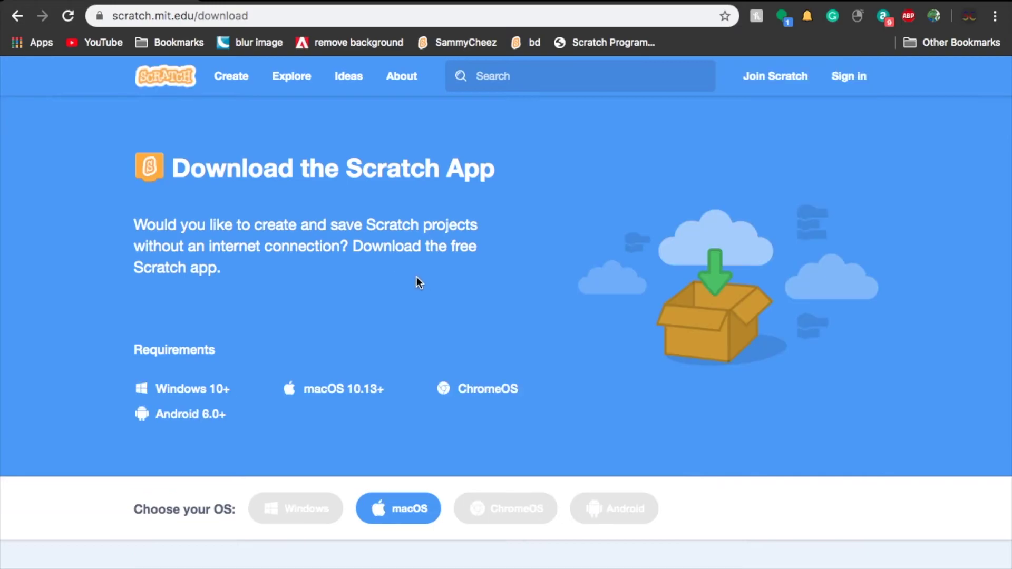
scroll(517, 364, down, 5)
scroll(517, 362, down, 8)
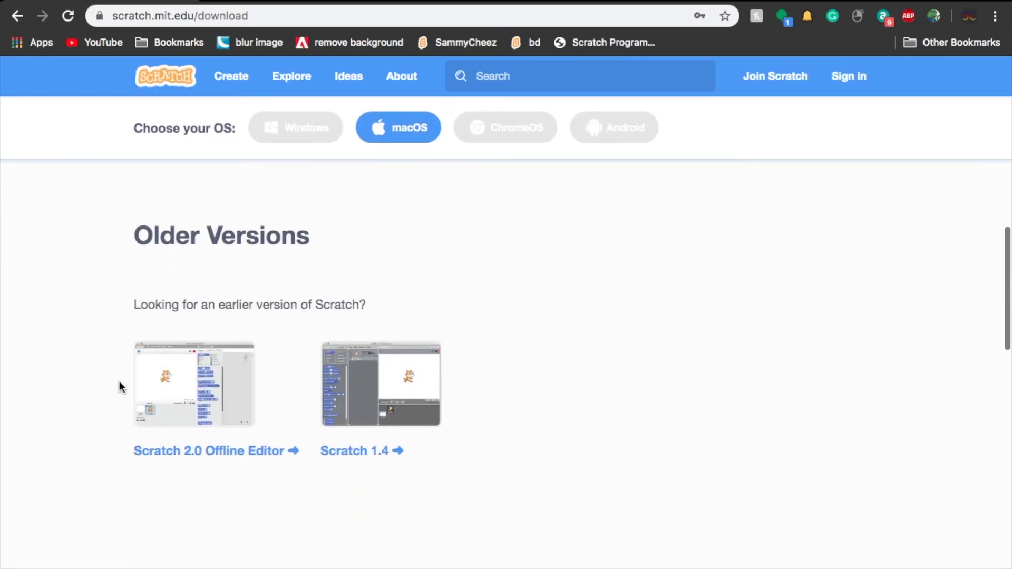
Download the Mac version of Scratch 2.0 Offline Editor and open the downloaded installer file
click(163, 404)
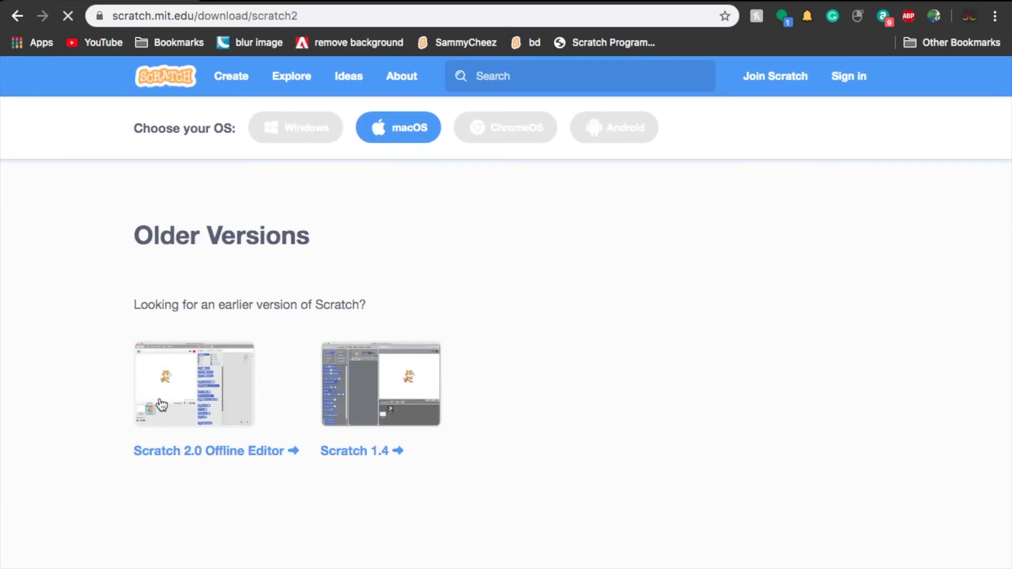
scroll(309, 511, down, 1)
scroll(309, 515, down, 7)
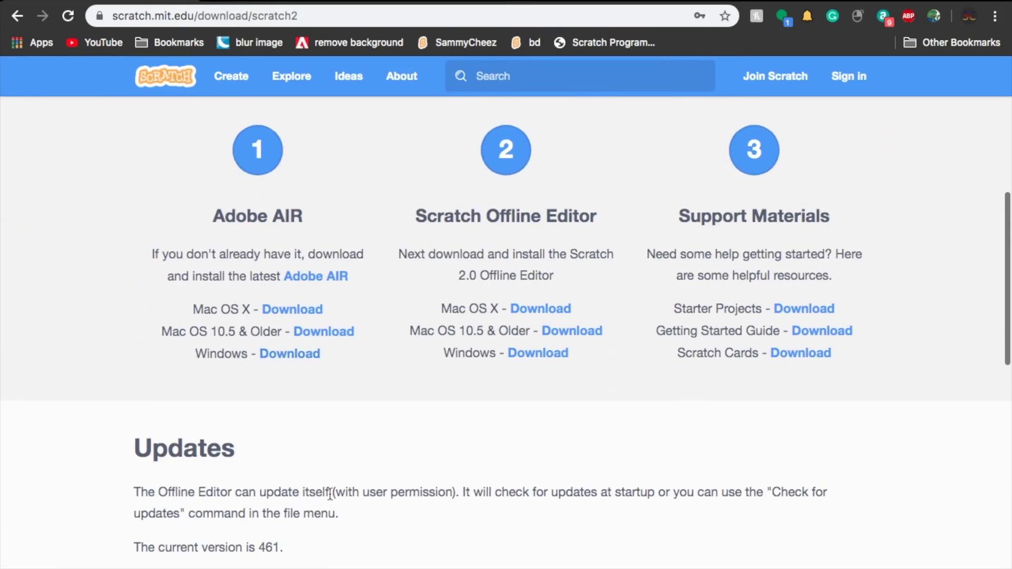
click(562, 334)
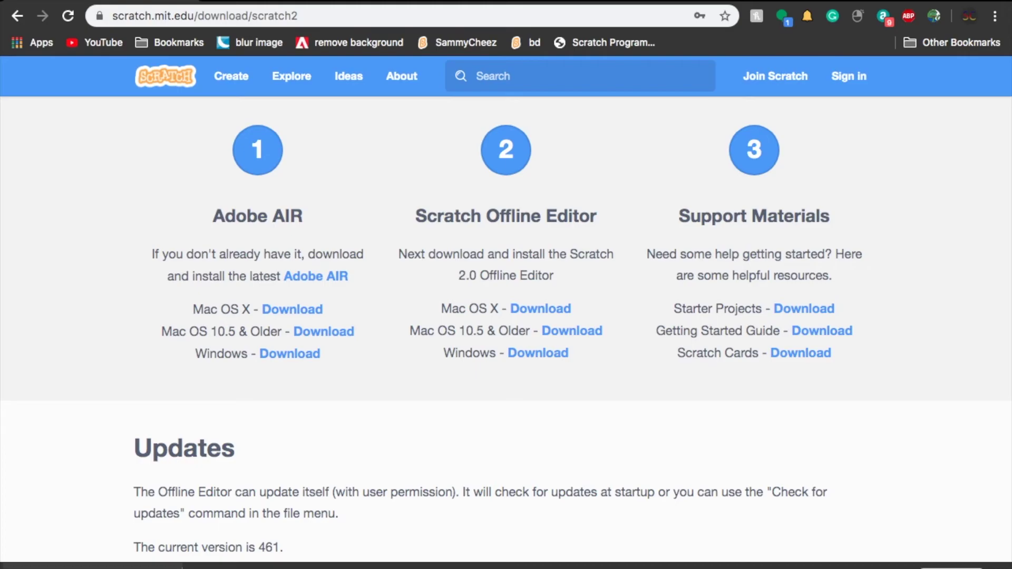
scroll(210, 323, down, 3)
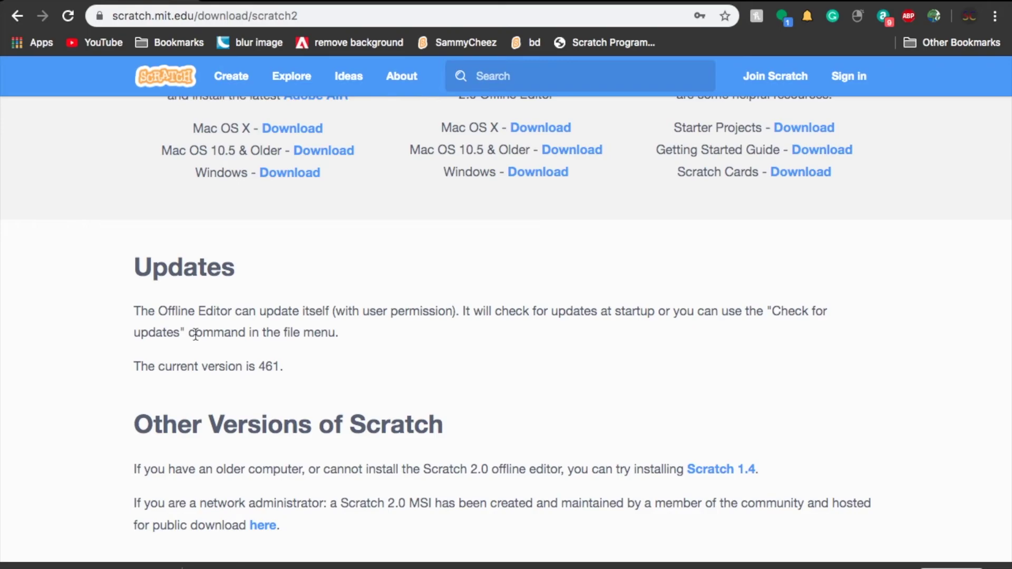
mouse_move(63, 566)
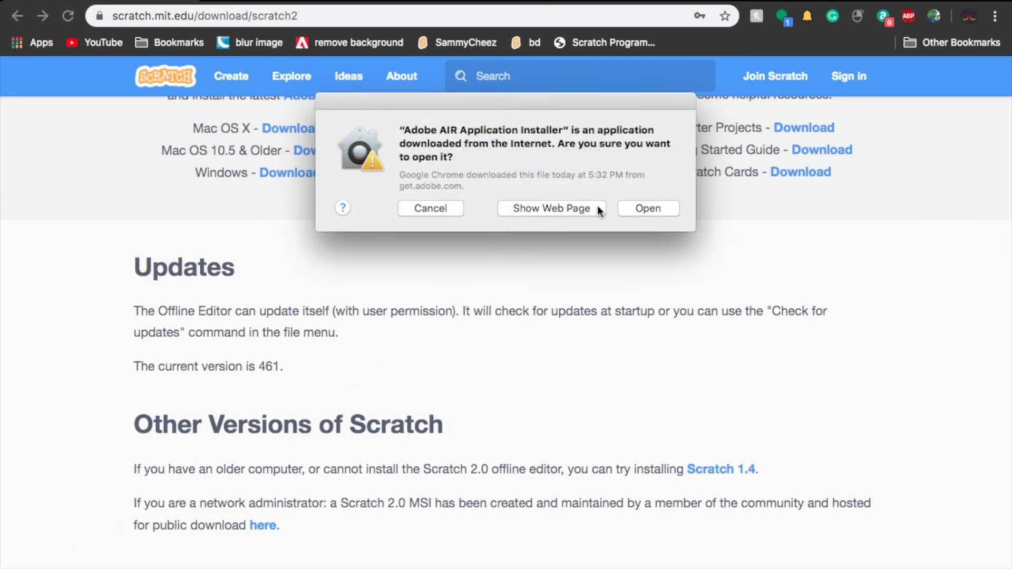
Approve opening the installer and install Scratch 2 into /Applications, starting it after installation
click(624, 208)
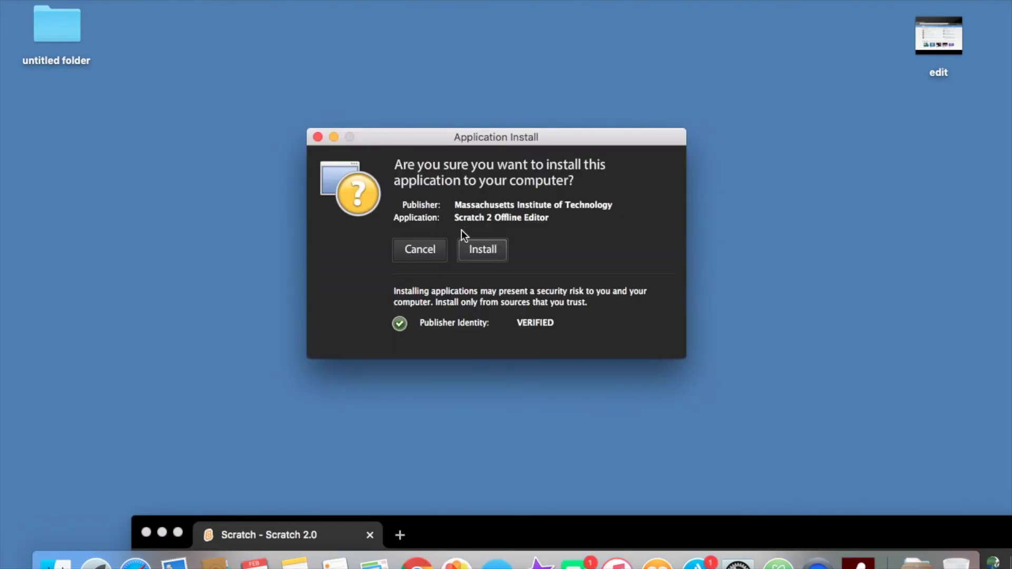
click(472, 251)
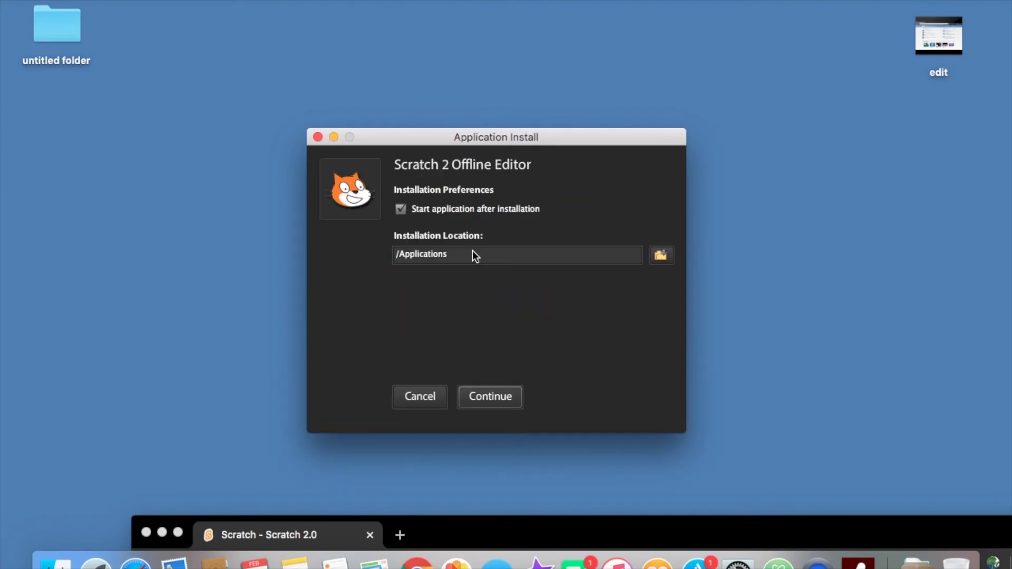
click(489, 398)
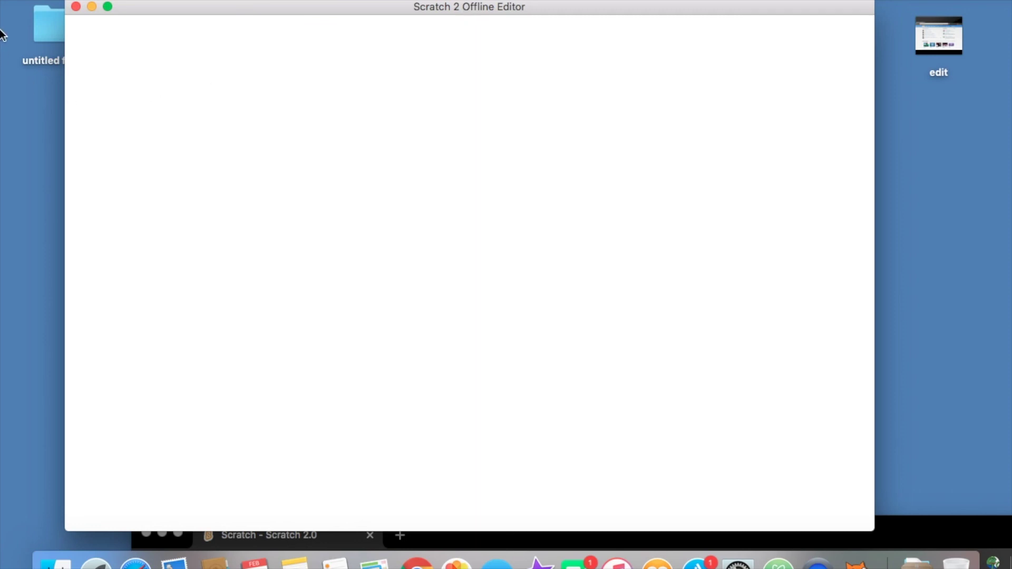
Close the blank Scratch 2 window and relaunch Scratch 2 from the Dock
click(75, 7)
click(857, 563)
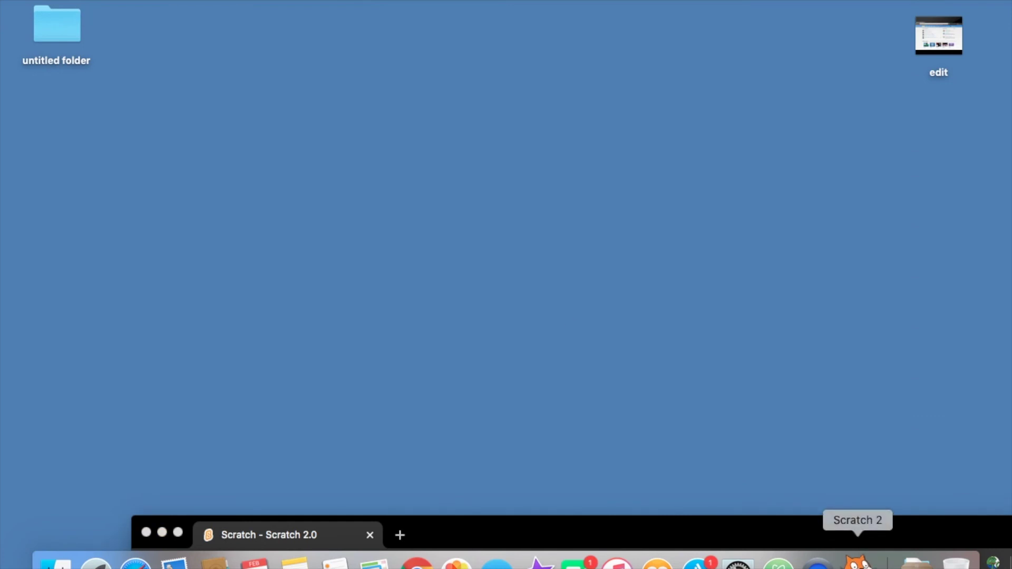